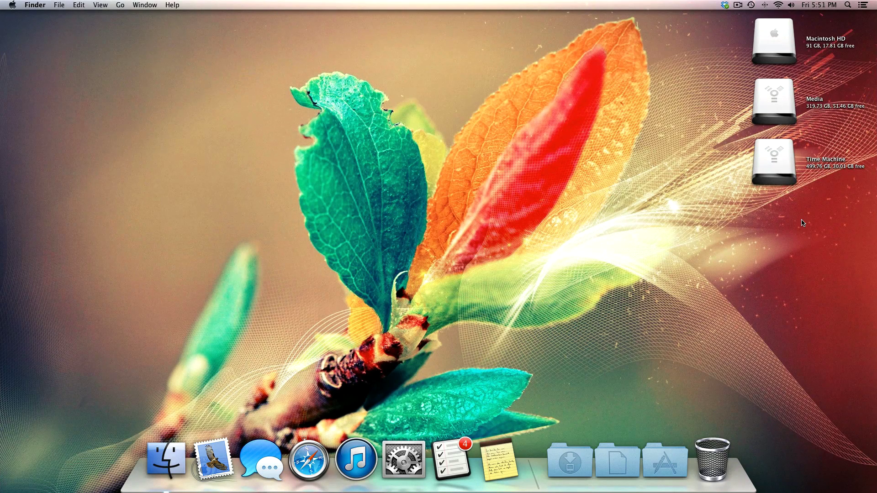
# Launch Pixelmator from the installed applications.
pyautogui.press('F4')
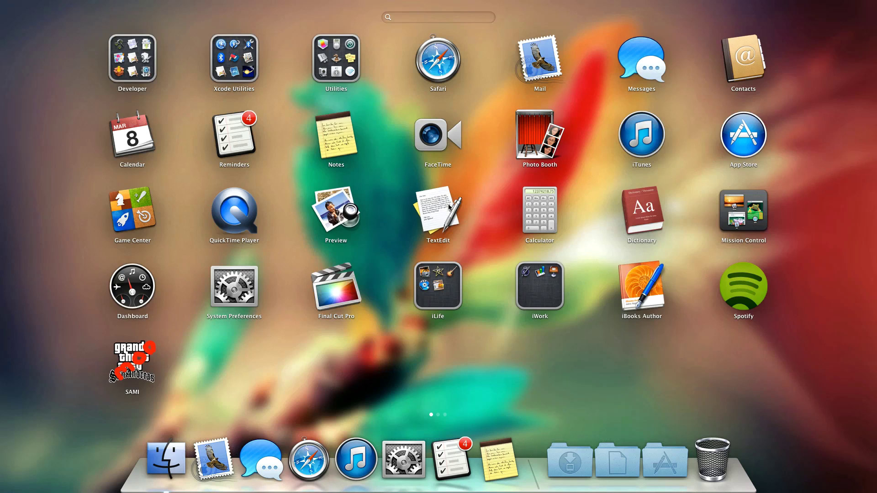
pyautogui.hscroll(5, 533, 366)
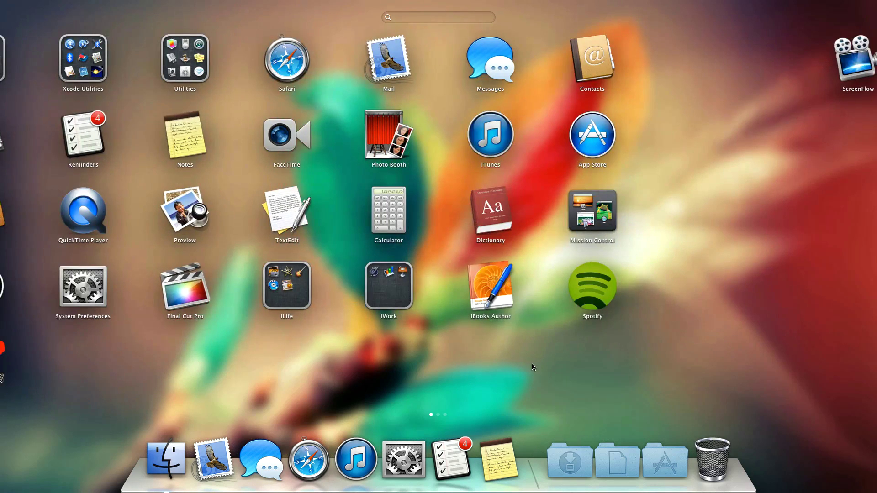
pyautogui.hscroll(3, 533, 366)
pyautogui.click(352, 51)
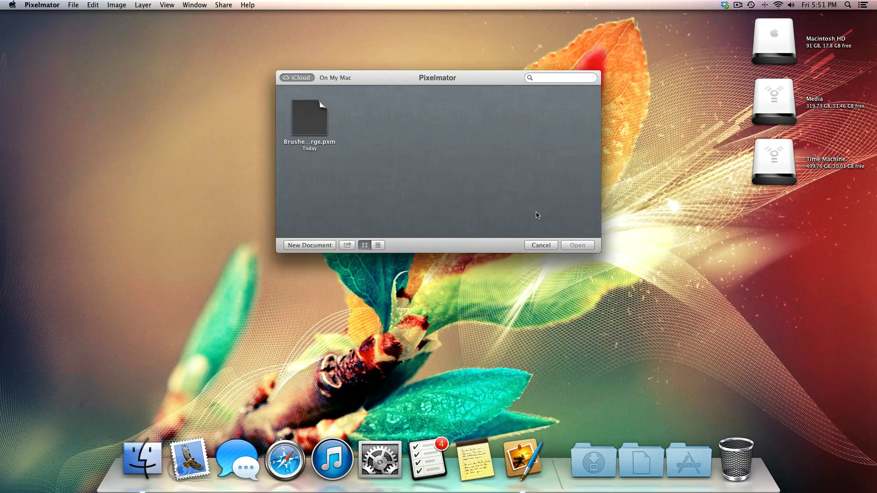
# Create a new document 1200 pixels wide and 800 pixels high.
pyautogui.click(305, 246)
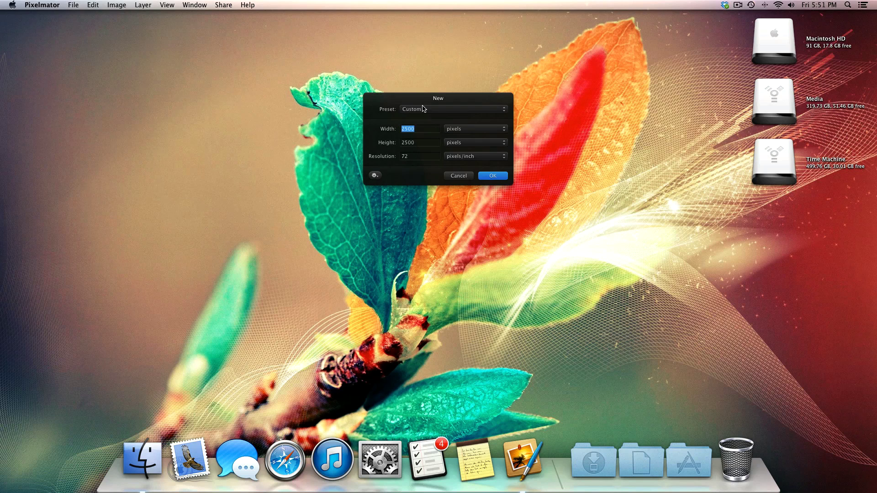
pyautogui.write('1200')
pyautogui.press('Tab')
pyautogui.write('800')
pyautogui.press('Return')
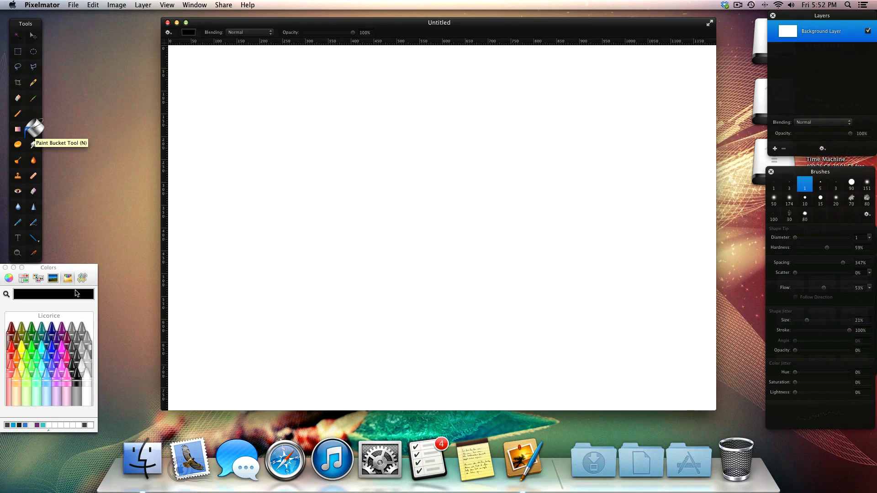
# Fill the background layer with black and apply the monochrome Noise effect with an amount of 48.
pyautogui.click(362, 163)
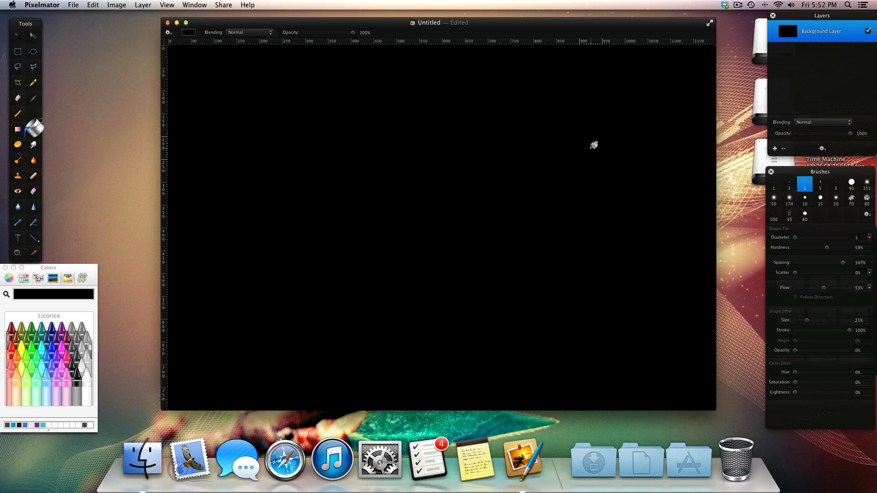
pyautogui.click(805, 191)
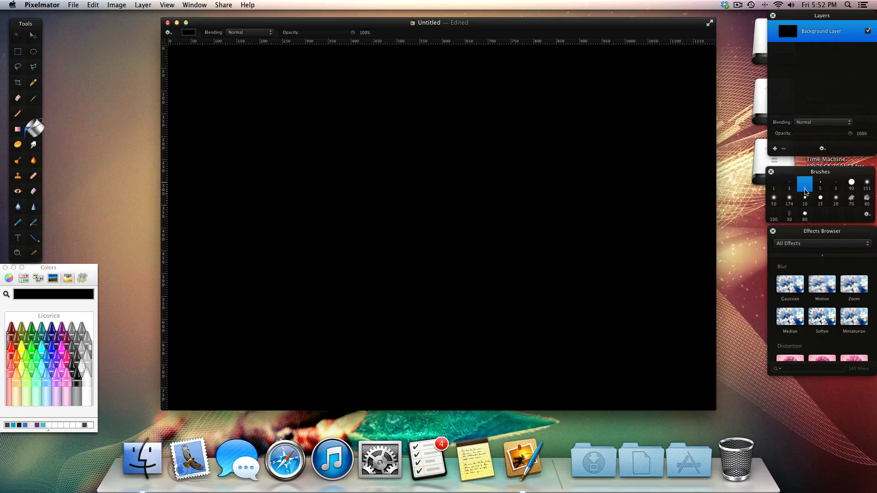
pyautogui.click(802, 369)
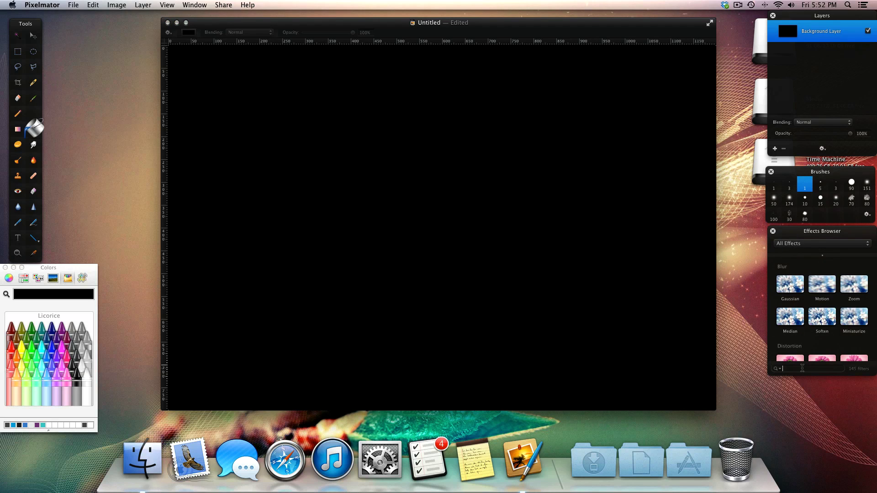
pyautogui.write('noi')
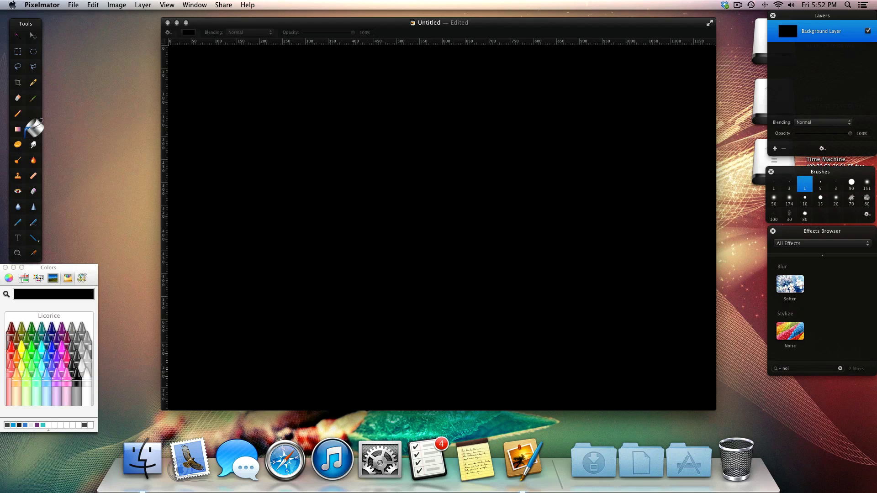
pyautogui.moveTo(791, 331); pyautogui.dragTo(439, 261)
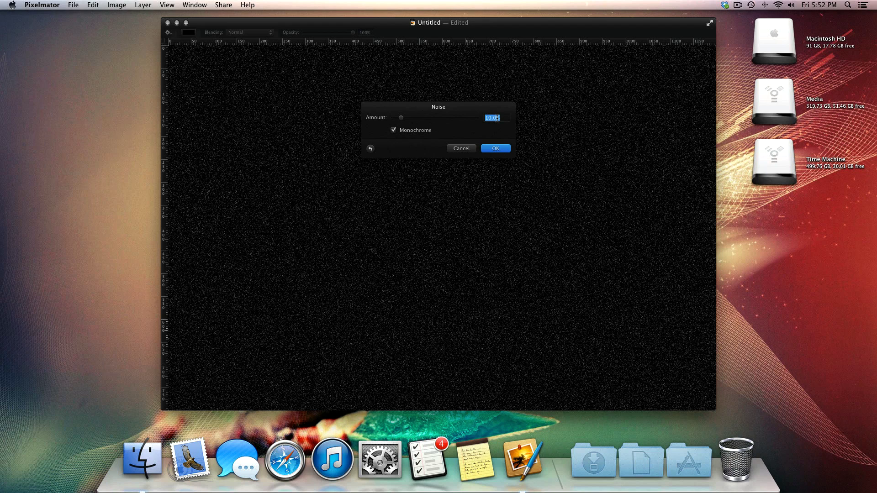
pyautogui.write('48')
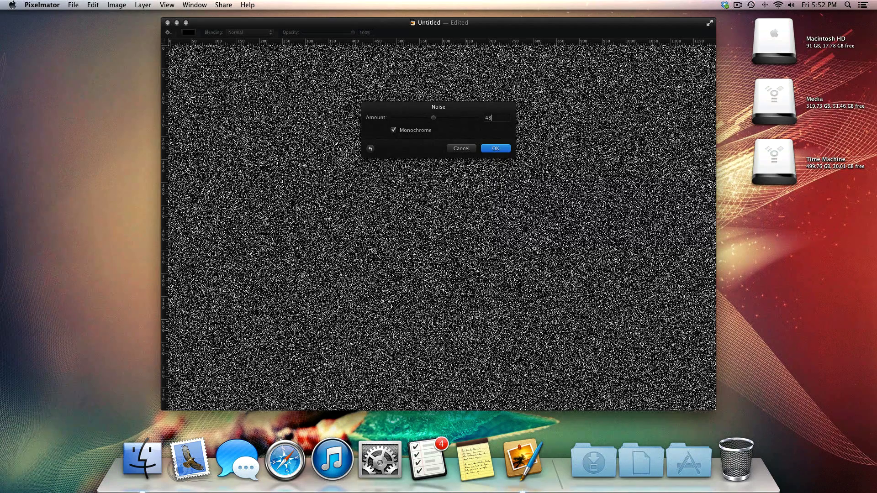
pyautogui.click(497, 148)
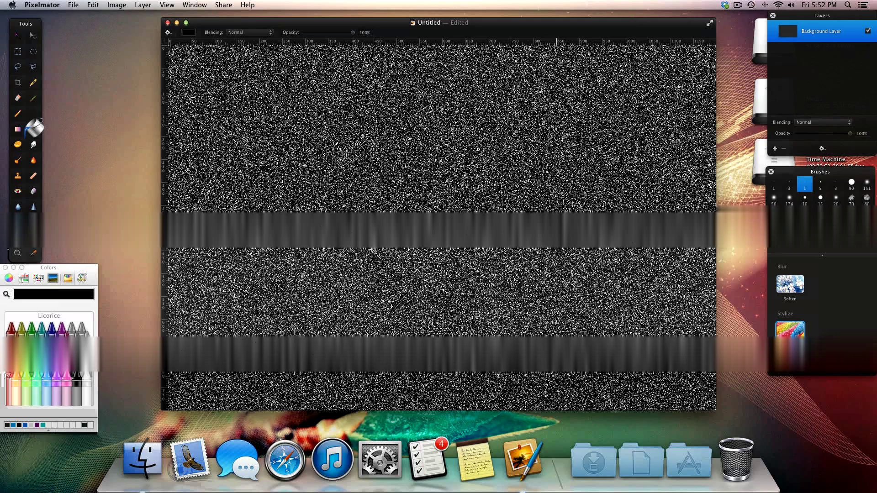
# Apply the Motion blur effect to the noisy background layer with a radius of 25 px.
pyautogui.hotkey('ctrl', 'Up')
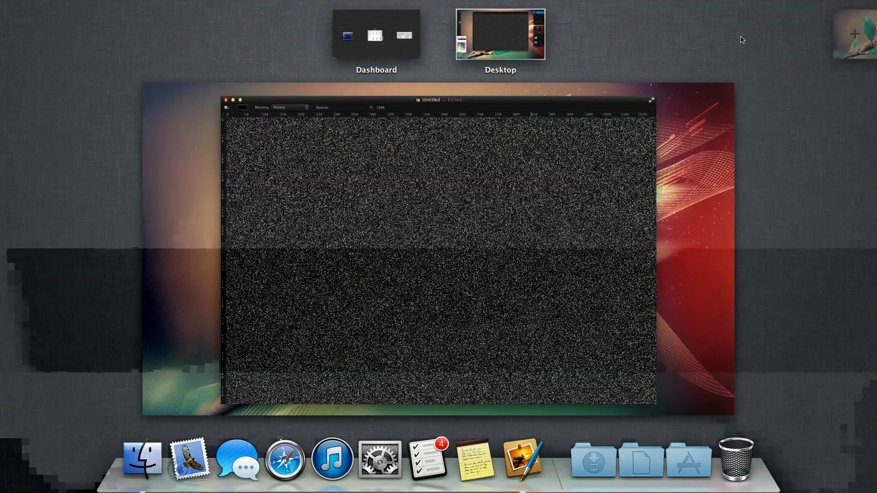
pyautogui.click(640, 176)
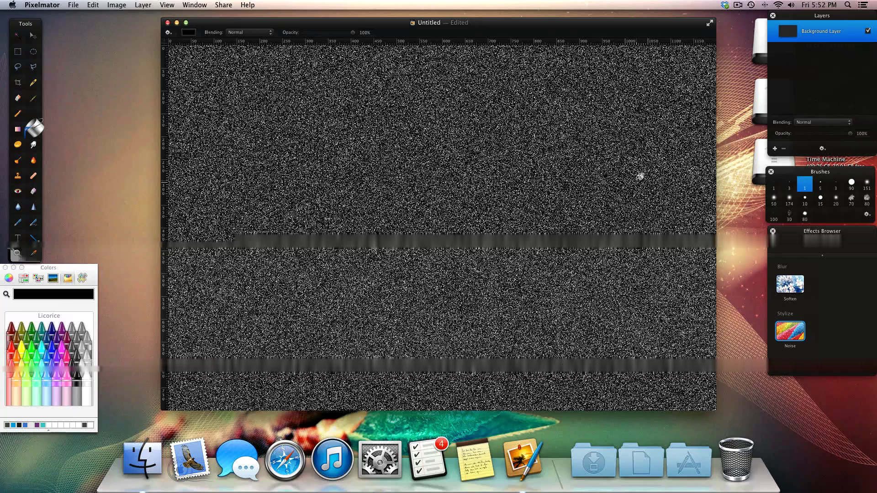
pyautogui.click(812, 370)
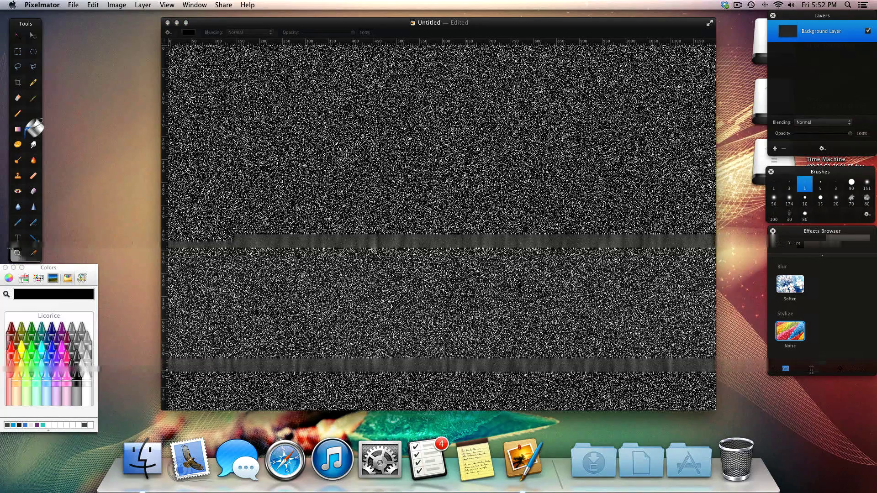
pyautogui.write('motion')
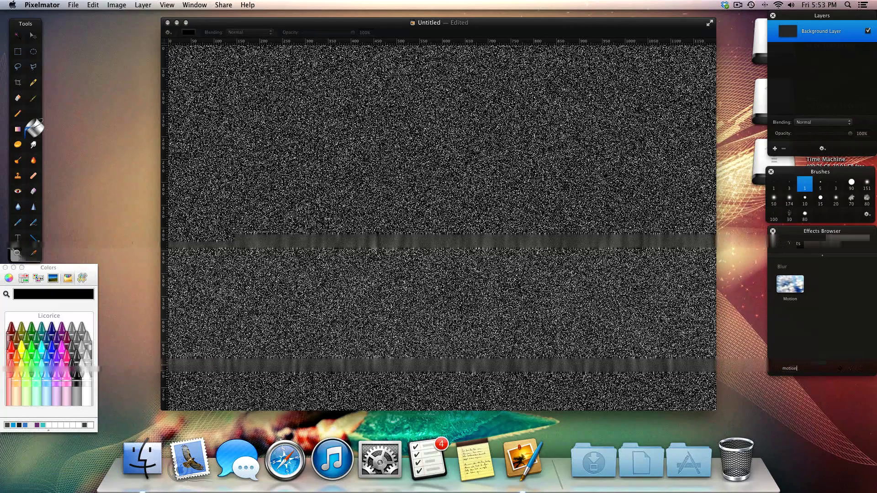
pyautogui.moveTo(790, 284); pyautogui.dragTo(512, 210)
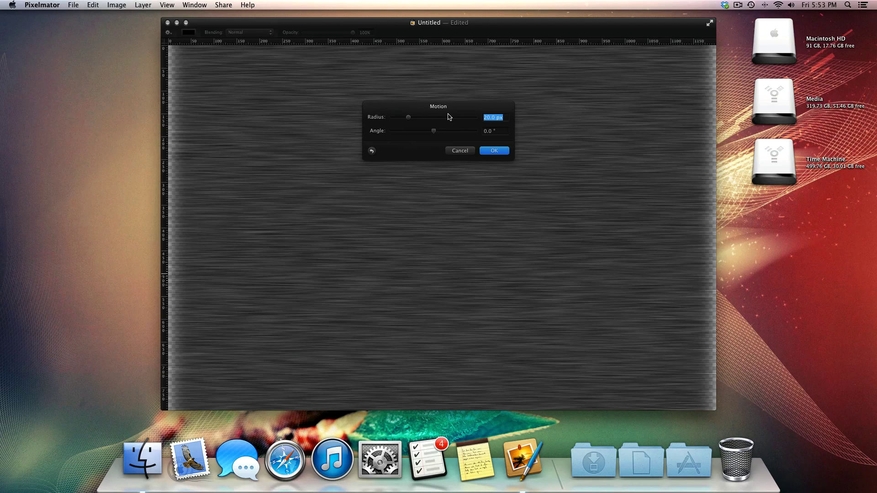
pyautogui.write('25')
pyautogui.click(488, 151)
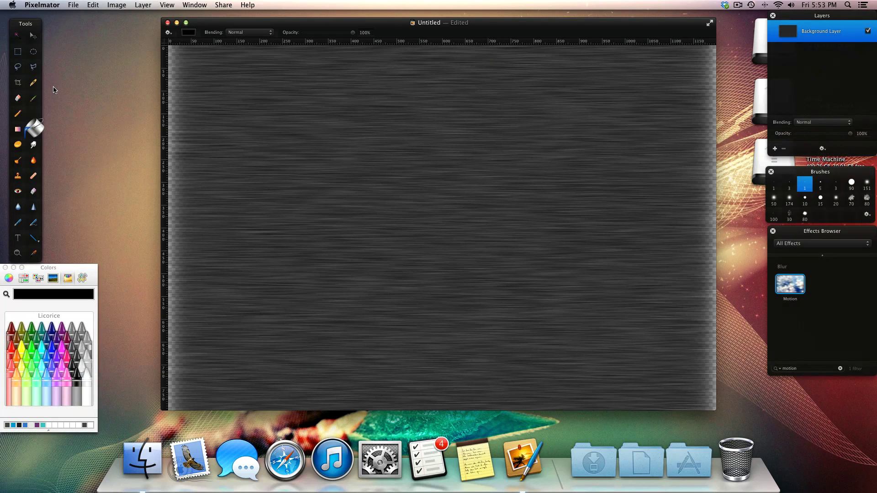
# Try cropping the canvas to a small rectangle about 240 px wide in its upper part, and undo the crop.
pyautogui.click(19, 86)
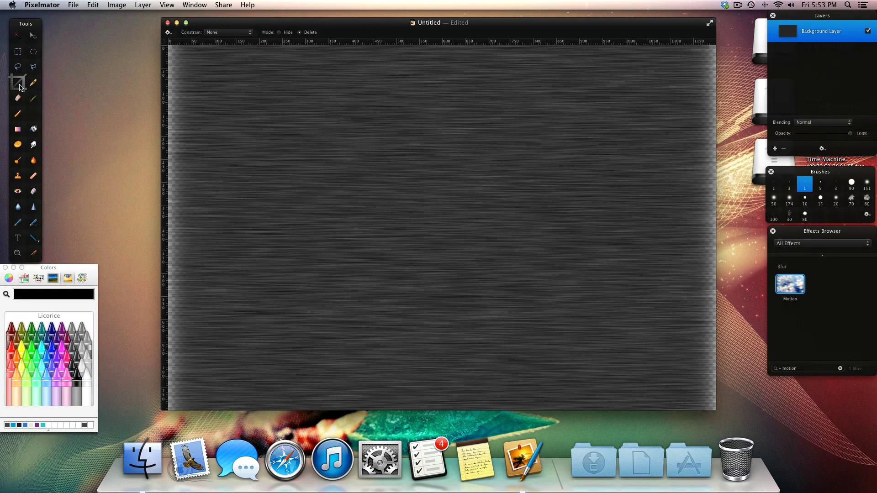
pyautogui.moveTo(332, 80); pyautogui.dragTo(442, 150)
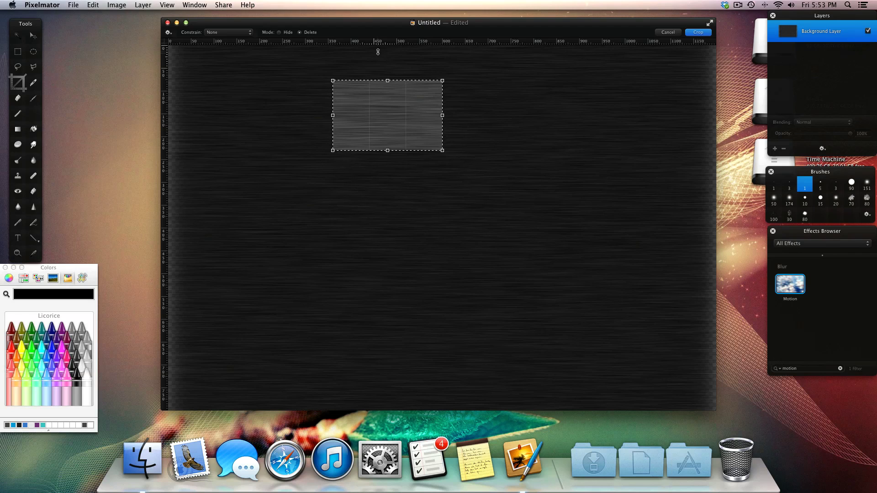
pyautogui.press('Return')
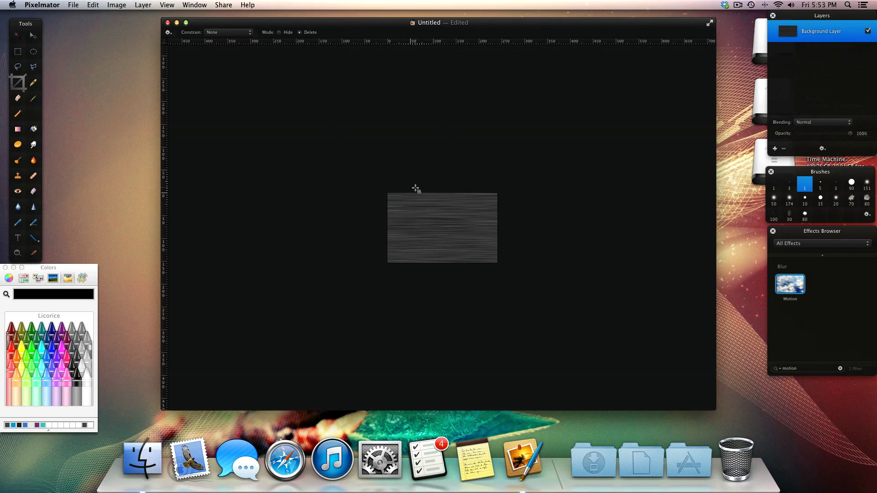
pyautogui.press('super+z')
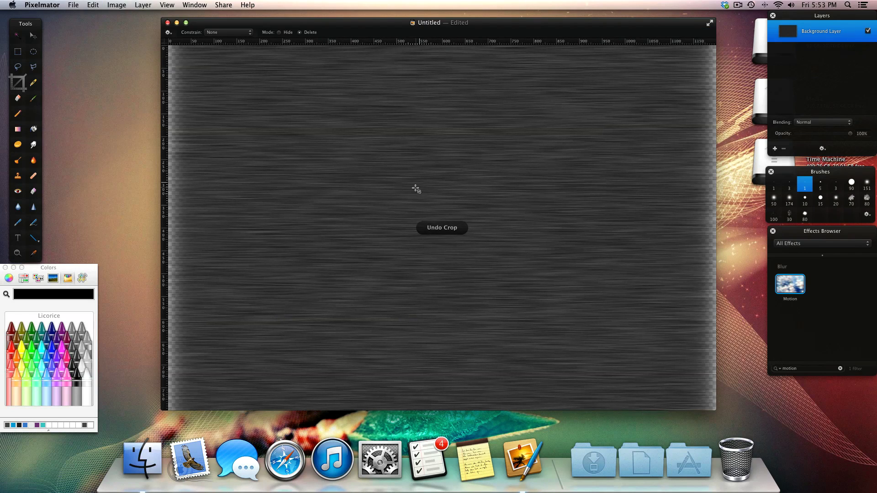
# Crop the canvas to a horizontally centred square of about 800 by 800 px at full height, cutting off the faded side edges.
pyautogui.moveTo(392, 106); pyautogui.dragTo(587, 269)
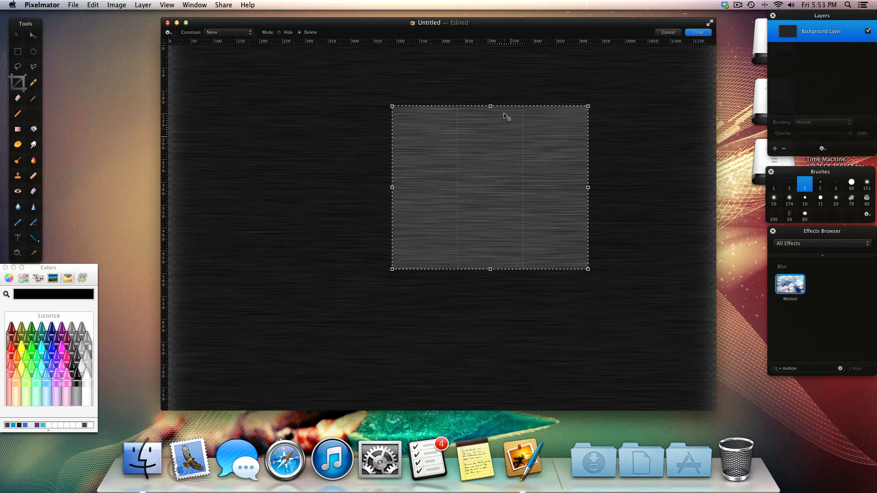
pyautogui.moveTo(490, 107); pyautogui.dragTo(490, 45)
pyautogui.moveTo(489, 270); pyautogui.dragTo(487, 409)
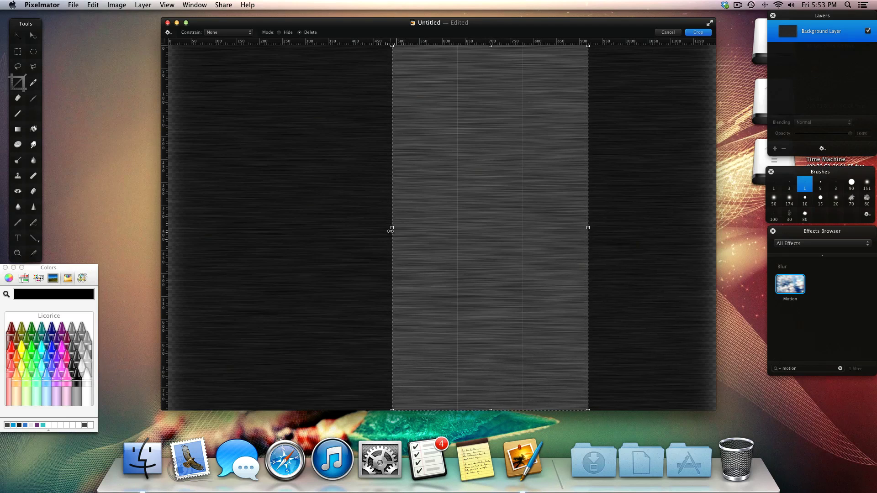
pyautogui.moveTo(392, 228); pyautogui.dragTo(242, 228)
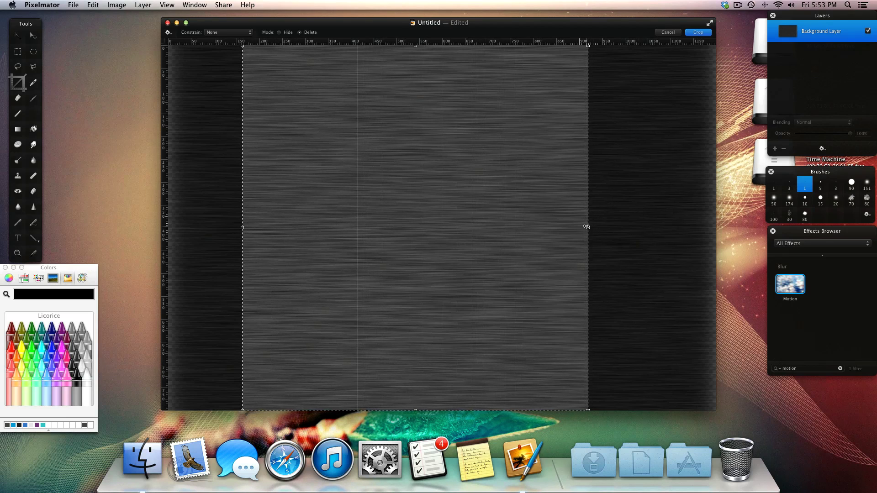
pyautogui.moveTo(588, 228); pyautogui.dragTo(607, 228)
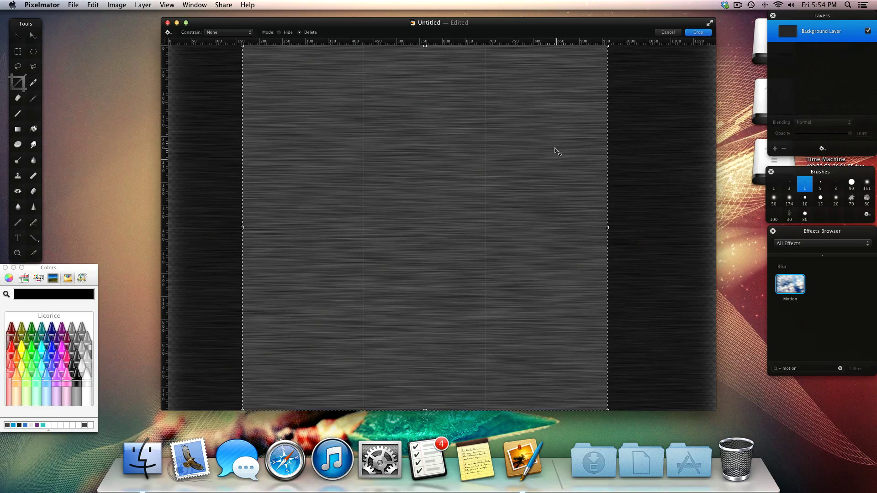
pyautogui.moveTo(555, 149); pyautogui.dragTo(571, 151)
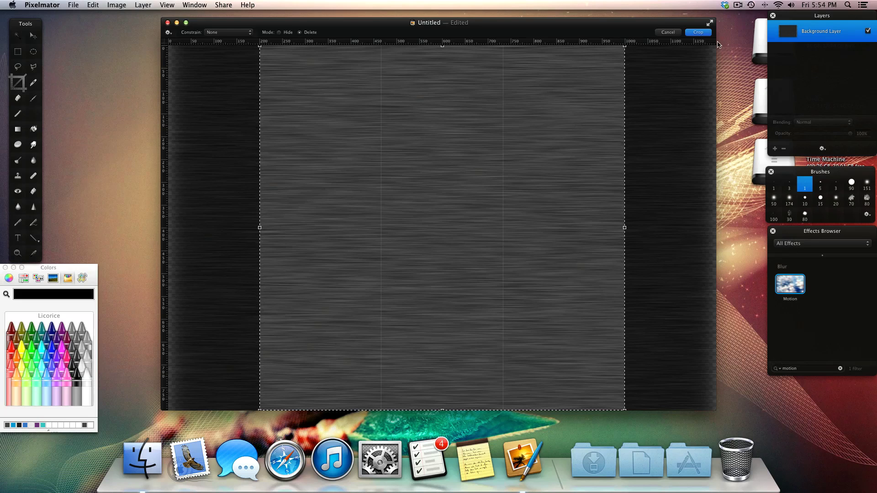
pyautogui.click(698, 32)
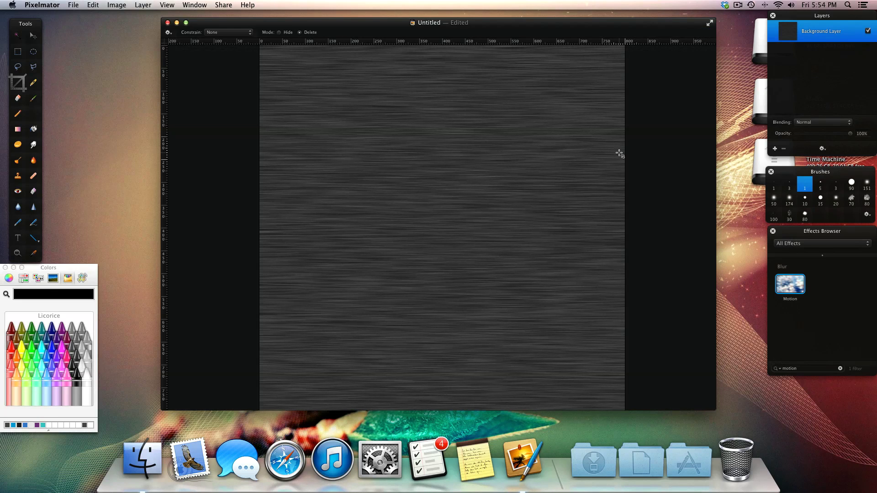
# Duplicate the Background Layer and rotate the copy by 90°.
pyautogui.rightClick(818, 34)
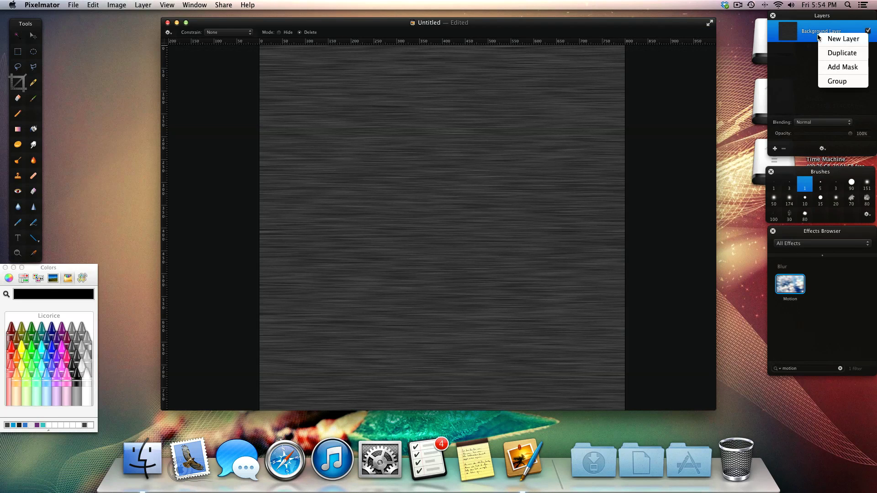
pyautogui.click(833, 53)
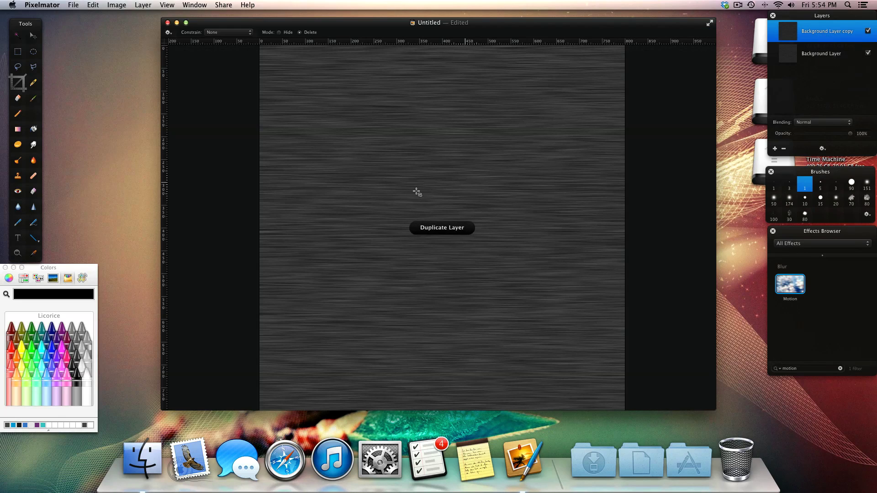
pyautogui.press('super+t')
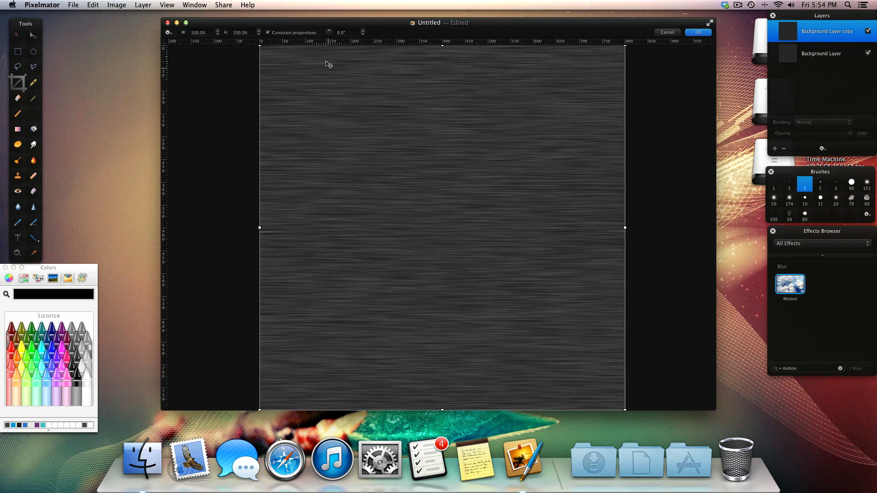
pyautogui.hotkey('ctrl', 'Up')
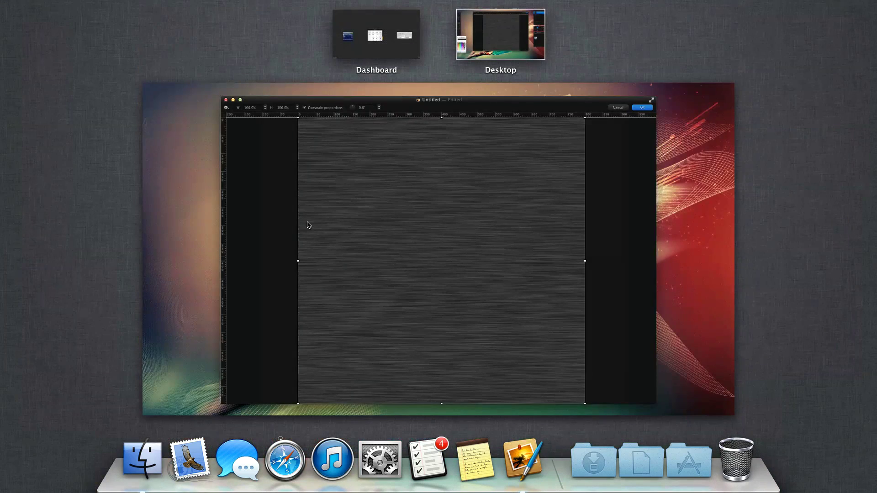
pyautogui.click(277, 152)
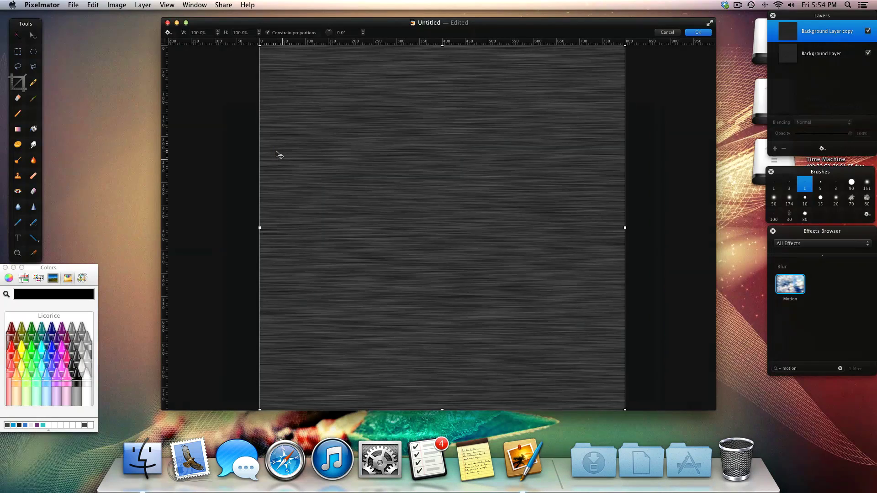
pyautogui.click(338, 31)
pyautogui.write('90')
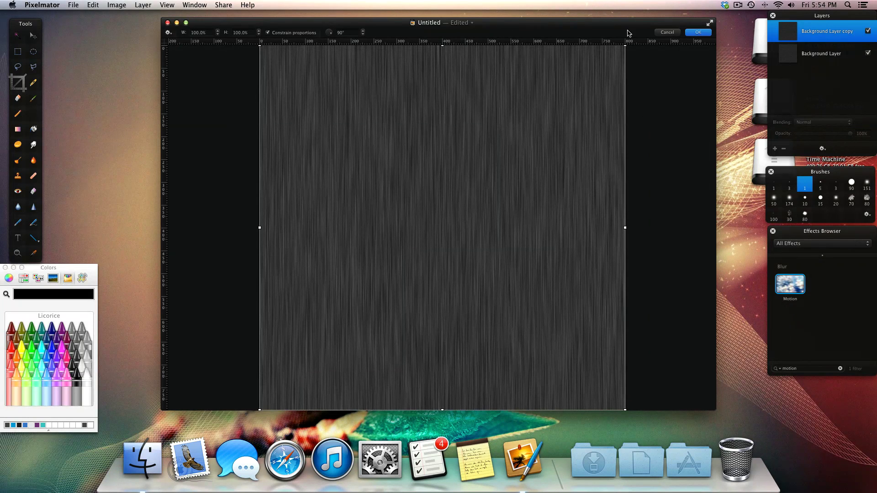
pyautogui.click(691, 33)
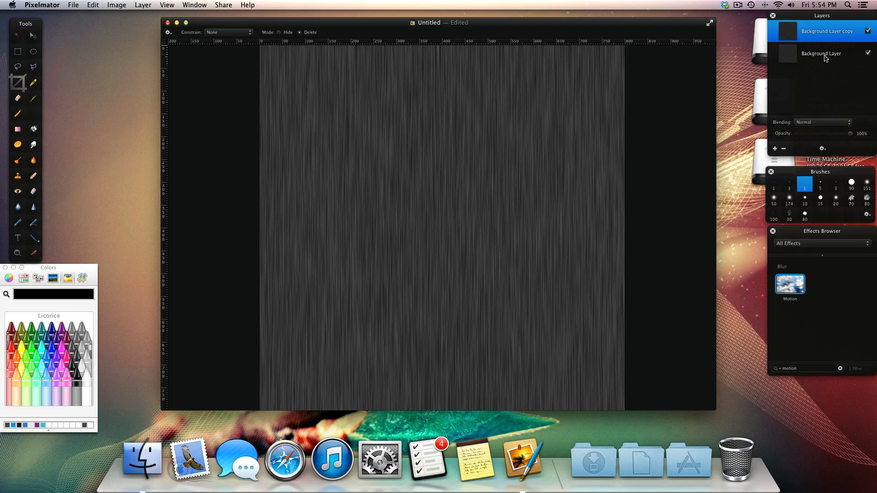
# Set the blending mode of the rotated Background Layer copy to Screen.
pyautogui.click(827, 122)
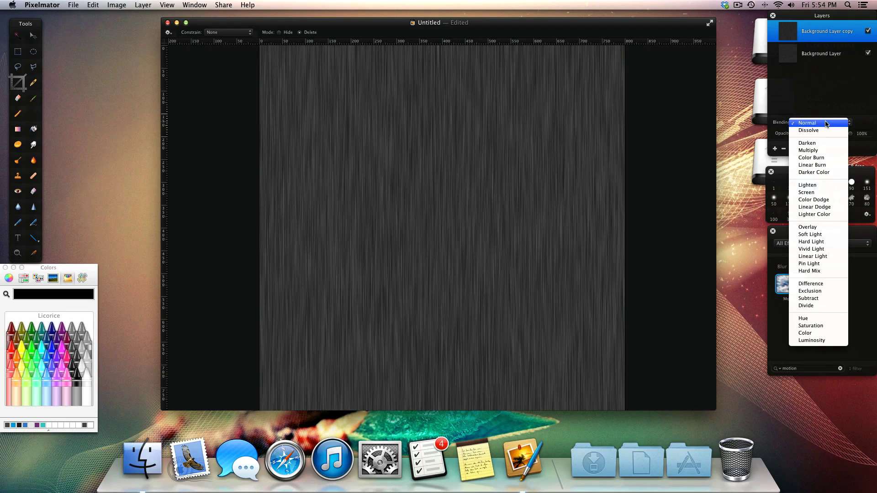
pyautogui.click(815, 192)
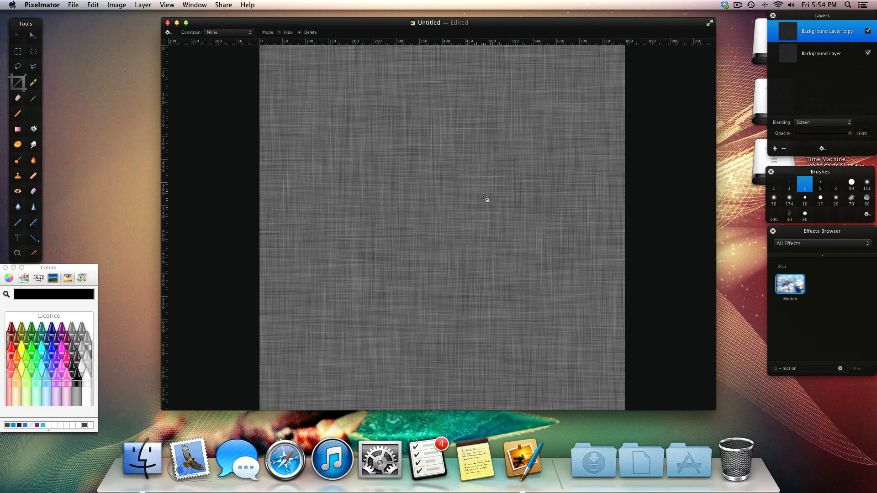
# Add a new layer above the Background Layer copy and fill it entirely with black using the Paint Bucket.
pyautogui.click(775, 148)
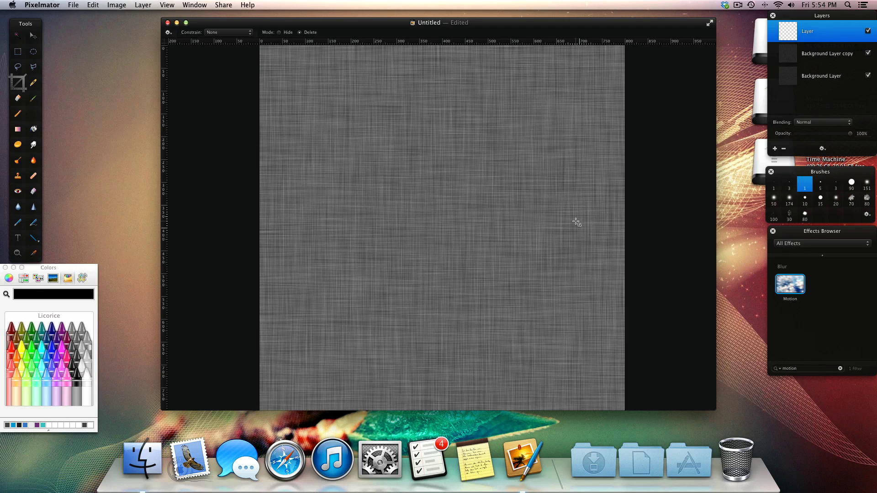
pyautogui.hotkey('ctrl', 'Up')
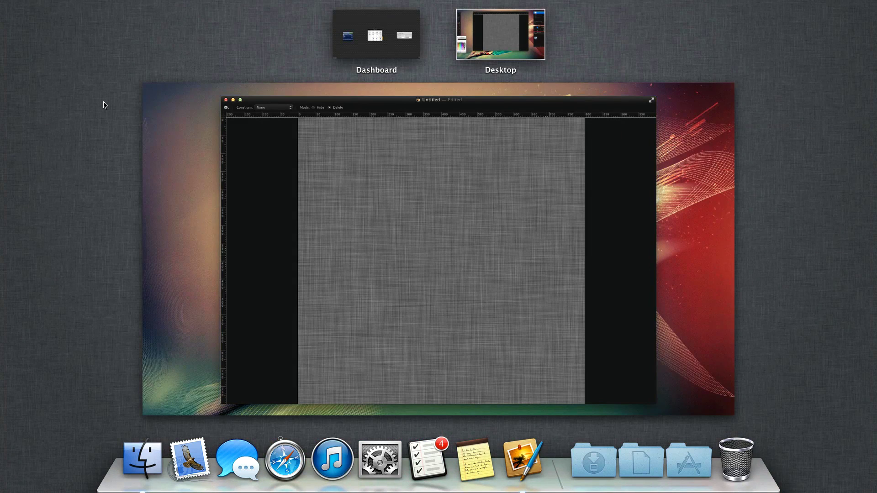
pyautogui.click(746, 265)
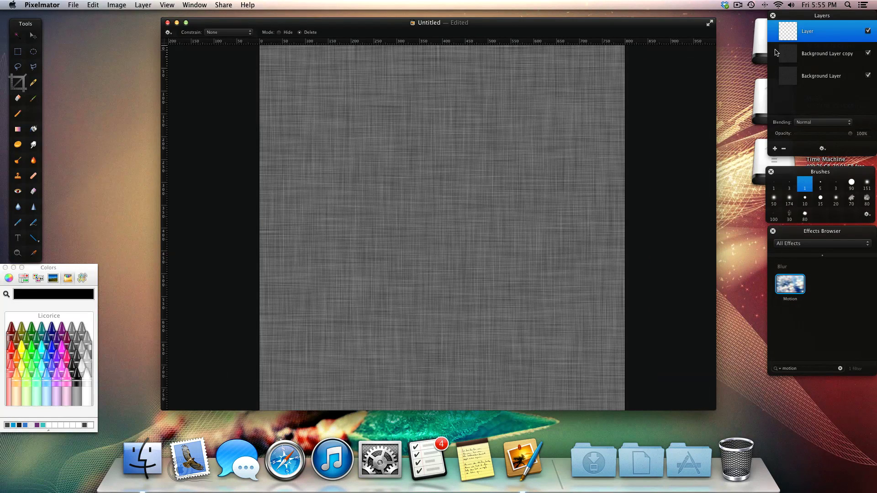
pyautogui.click(32, 129)
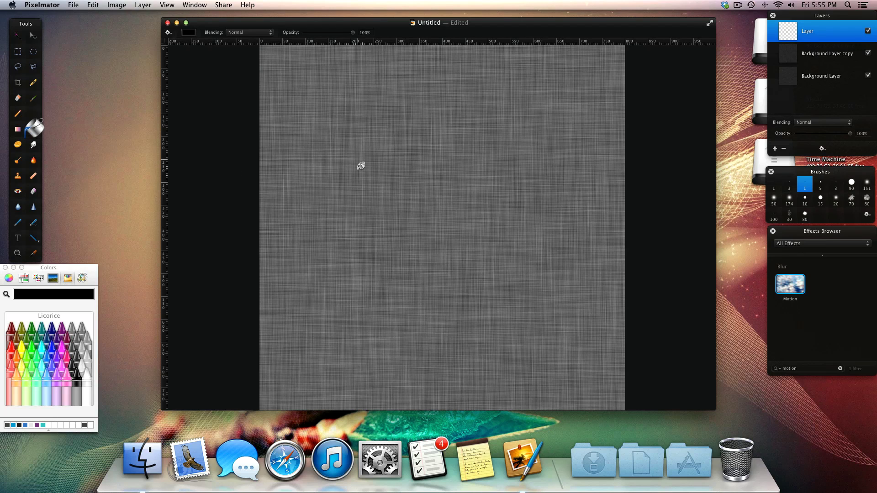
pyautogui.click(454, 173)
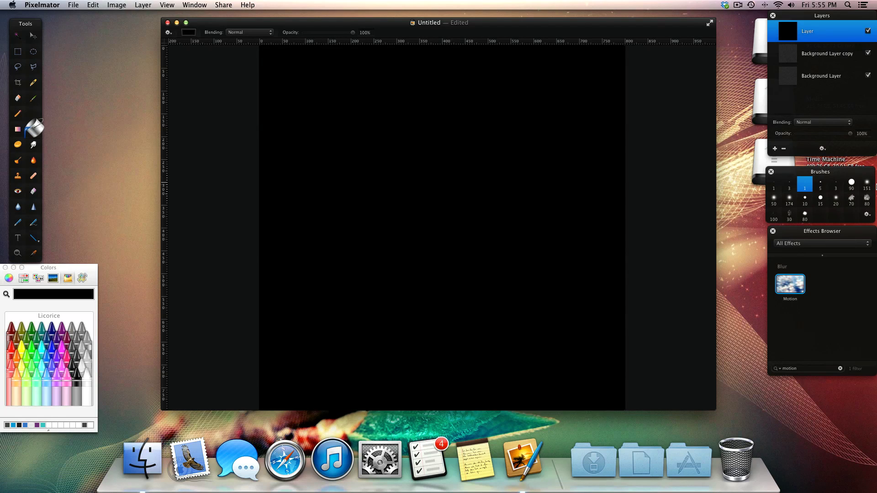
# Set the black layer's opacity to 5% and its blending mode to Overlay.
pyautogui.doubleClick(861, 134)
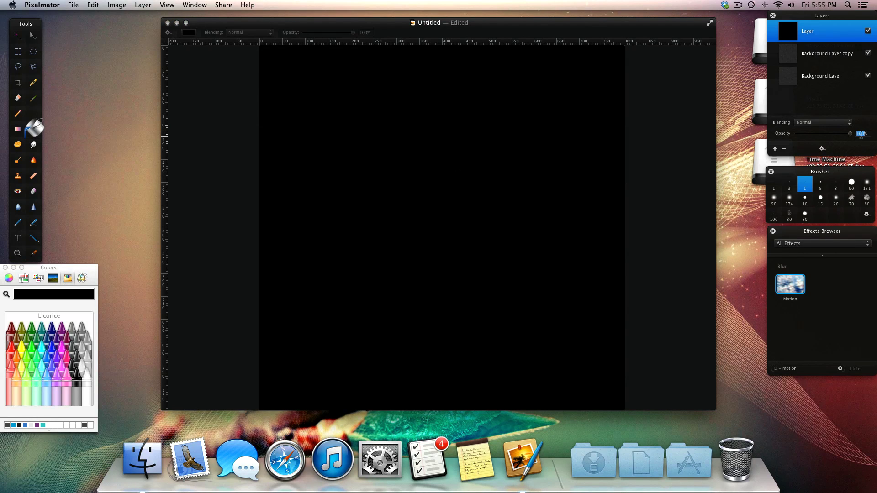
pyautogui.write('5')
pyautogui.press('Return')
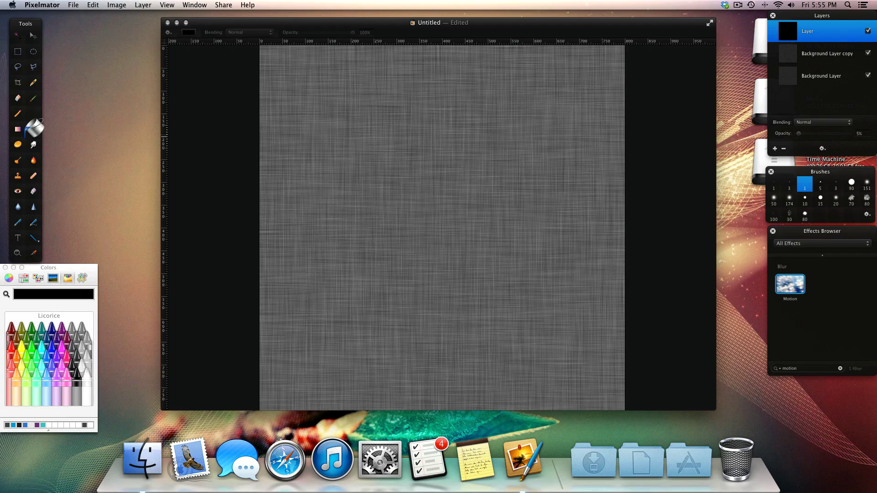
pyautogui.click(839, 123)
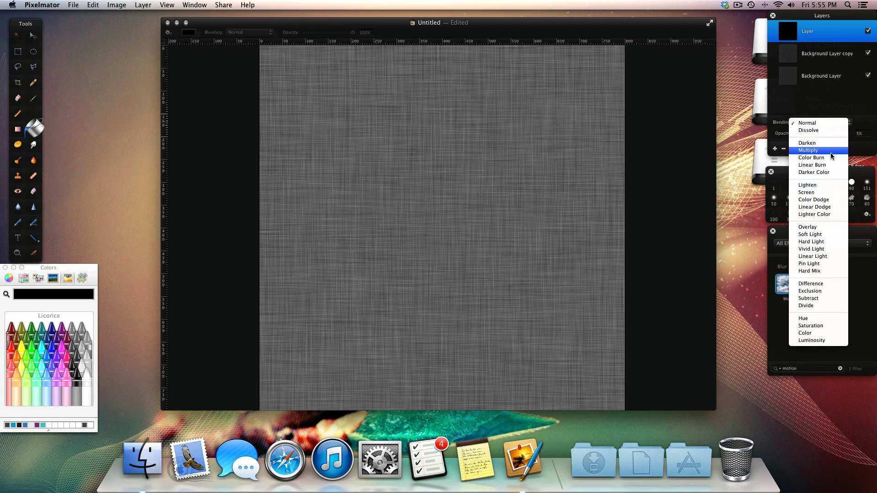
pyautogui.click(823, 229)
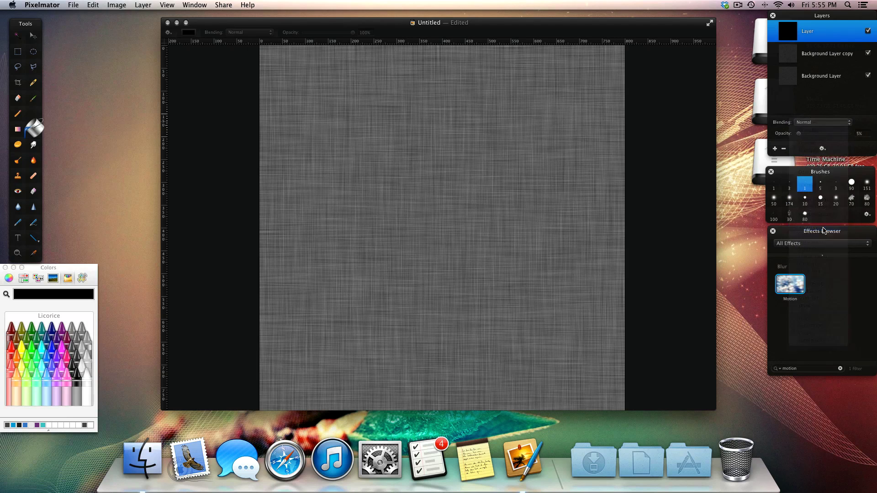
# Try the black Overlay layer at 100% opacity, and set its opacity back to 5%.
pyautogui.moveTo(799, 136); pyautogui.dragTo(861, 137)
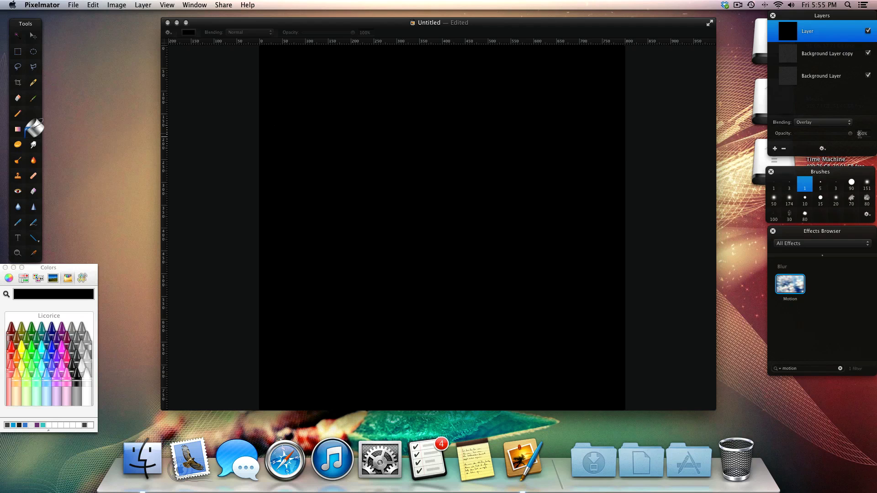
pyautogui.doubleClick(860, 133)
pyautogui.write('5')
pyautogui.press('Return')
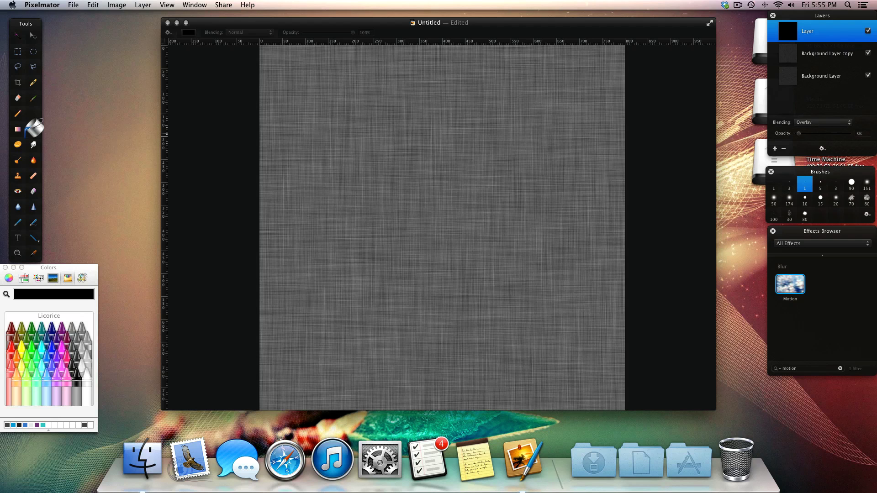